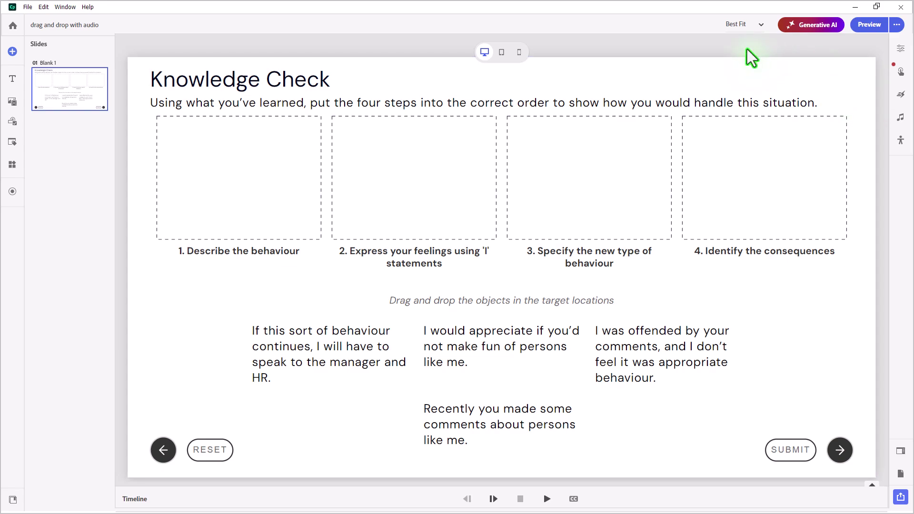
Add a Slide Enter interaction that plays Stem.mp3 on the Knowledge Check slide
{"action": "left_click", "coordinate": [900, 71]}
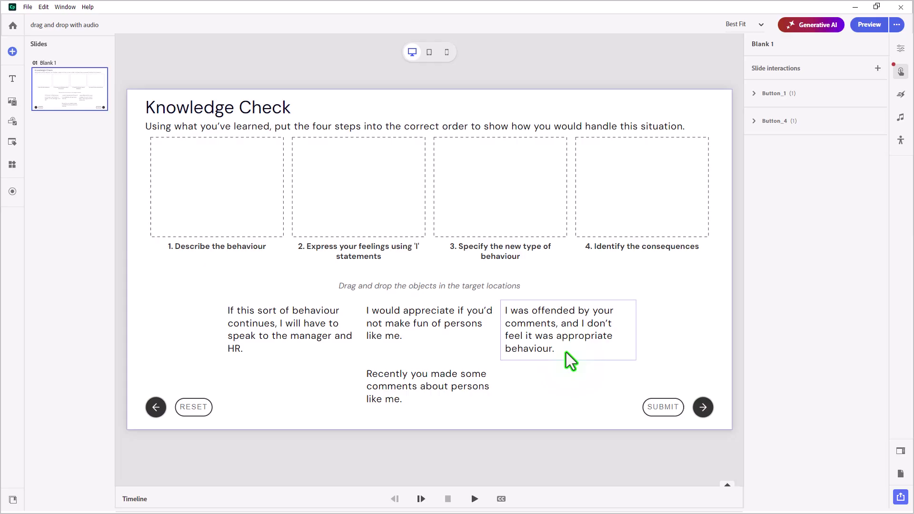
{"action": "left_click", "coordinate": [877, 69]}
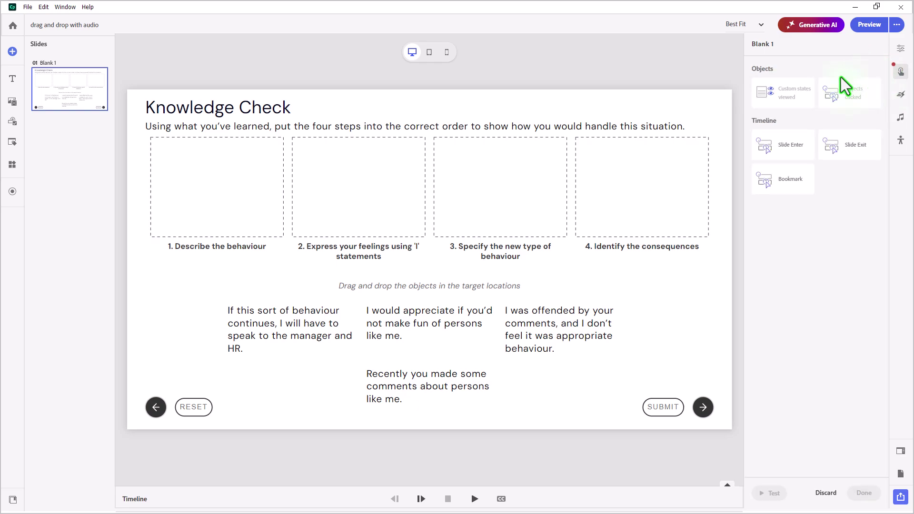
{"action": "left_click", "coordinate": [786, 147]}
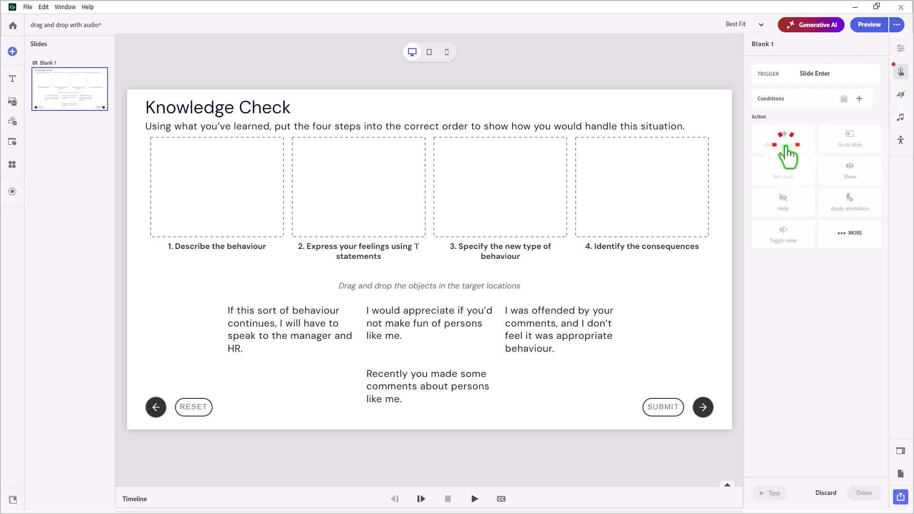
{"action": "left_click", "coordinate": [855, 240]}
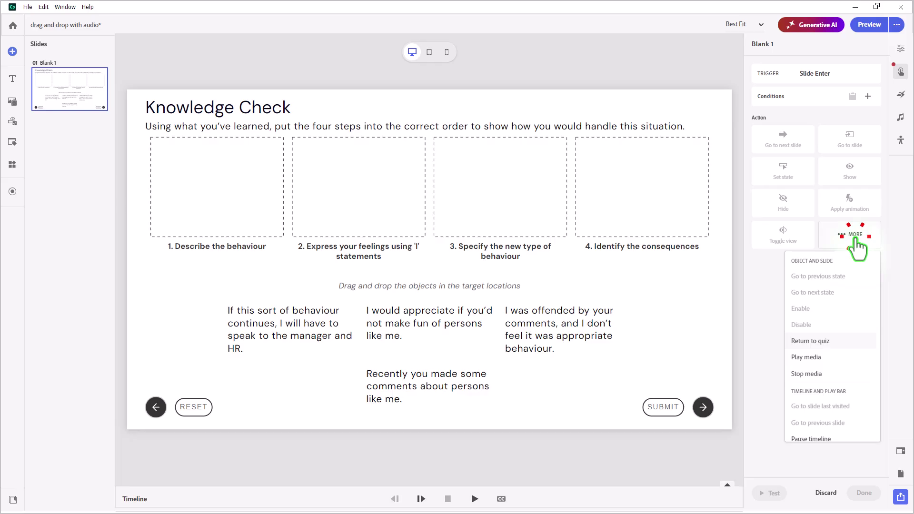
{"action": "left_click", "coordinate": [814, 366]}
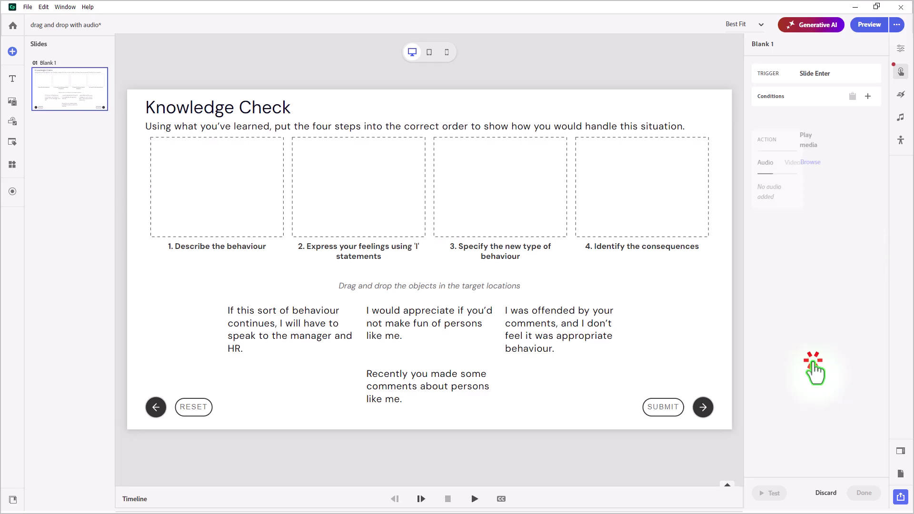
{"action": "left_click", "coordinate": [859, 142]}
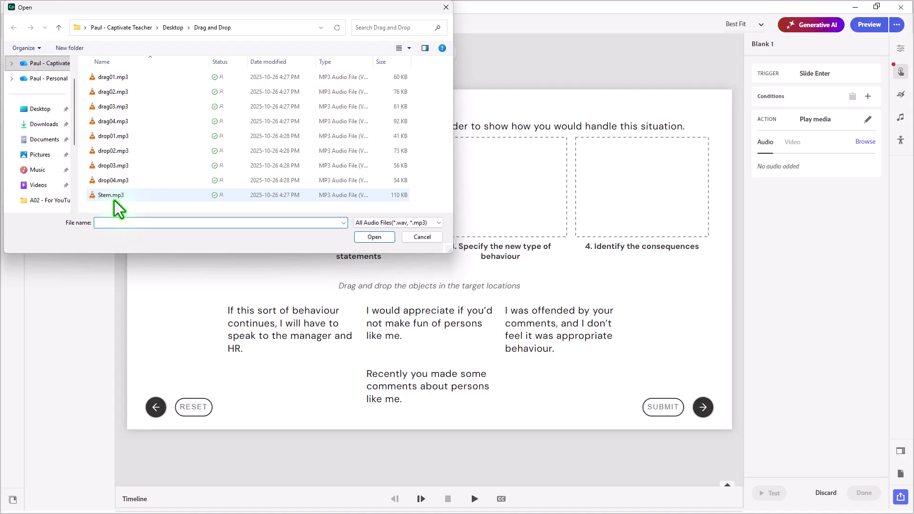
{"action": "left_click", "coordinate": [105, 196]}
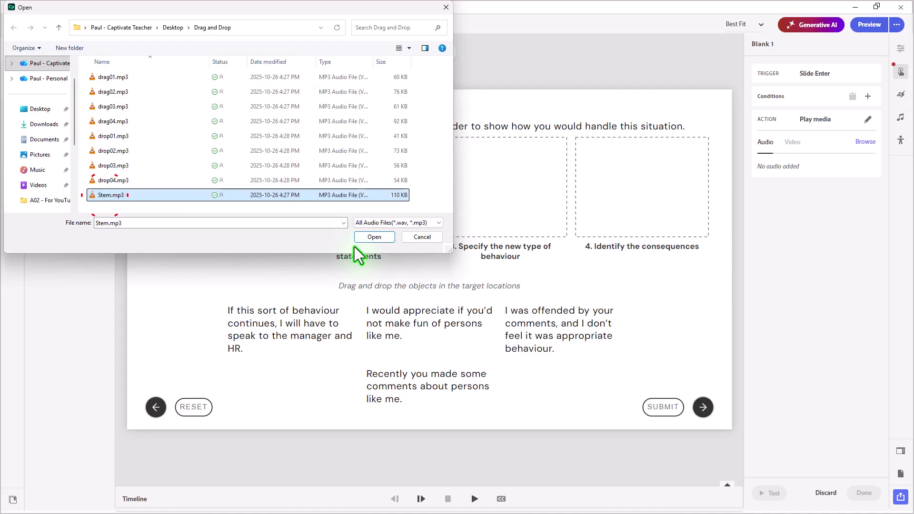
{"action": "left_click", "coordinate": [374, 237]}
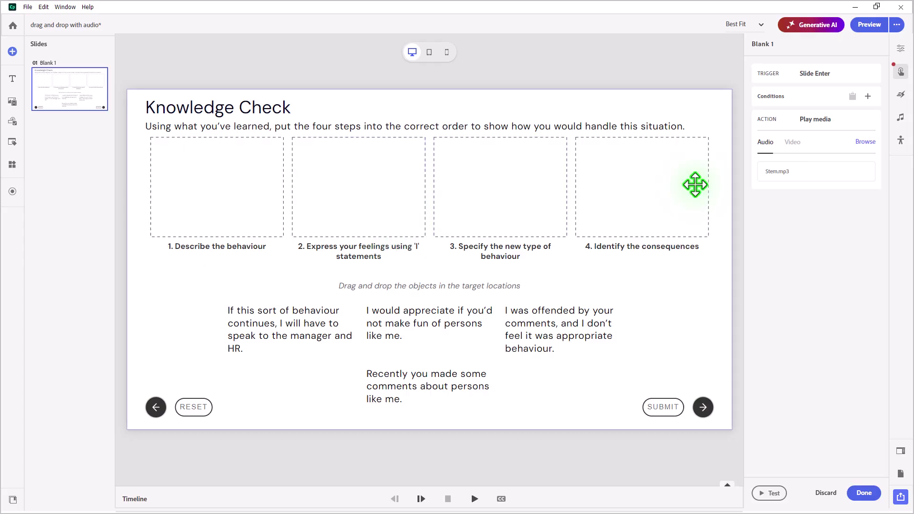
{"action": "left_click", "coordinate": [867, 499]}
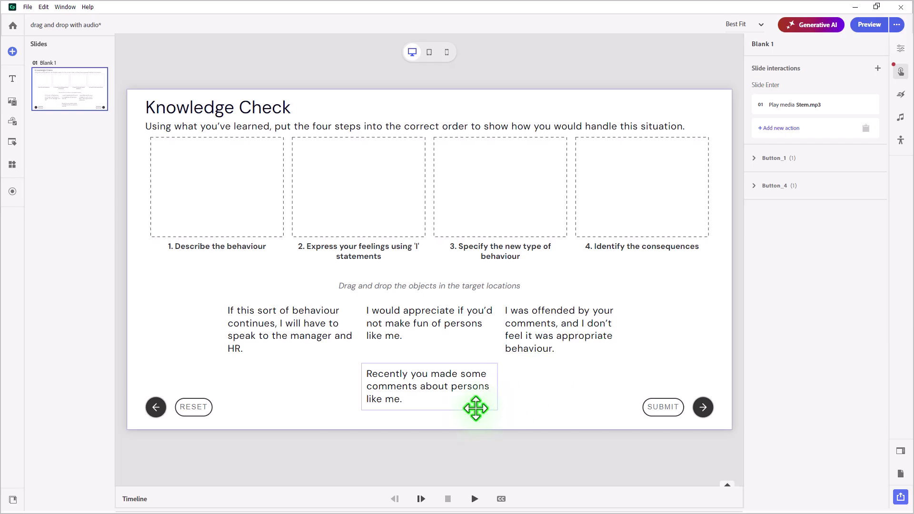
Give Drag_Object_4, the 'recent comments' statement, a Drop interaction playing drag01.mp3
{"action": "left_click", "coordinate": [476, 408]}
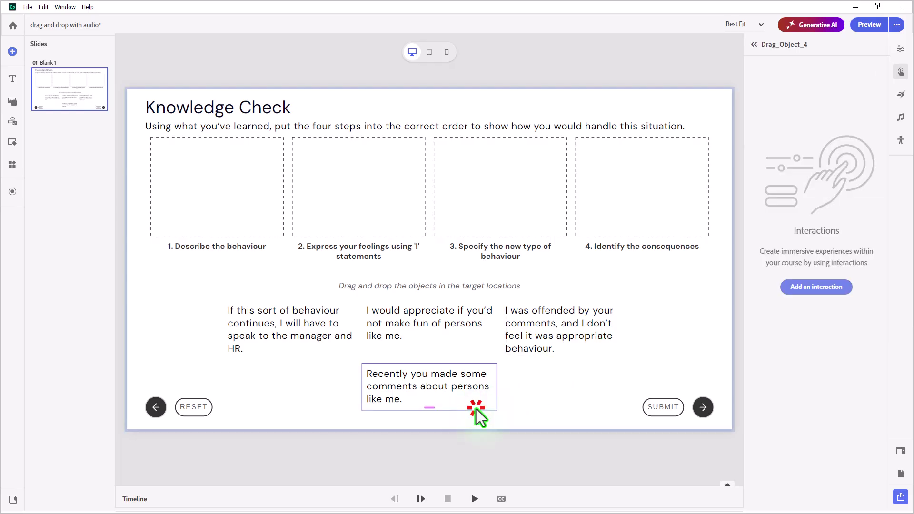
{"action": "left_click", "coordinate": [811, 286]}
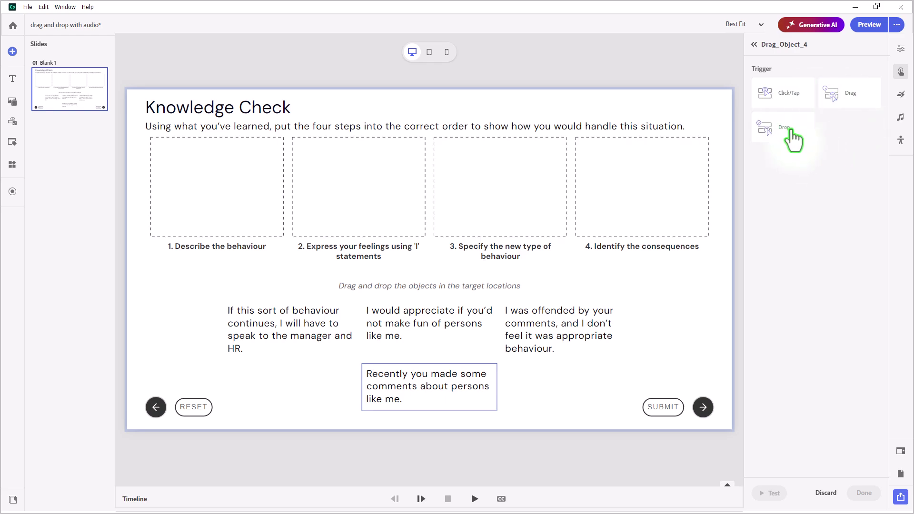
{"action": "left_click", "coordinate": [791, 131]}
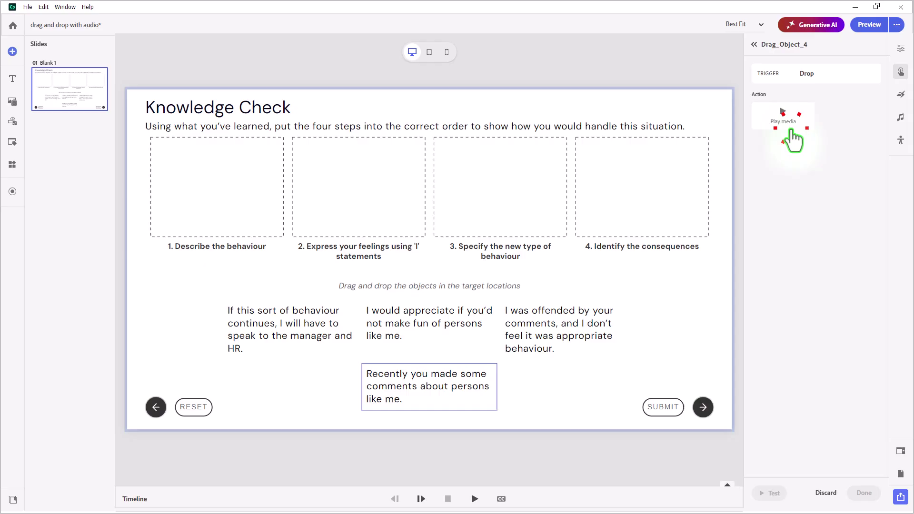
{"action": "left_click", "coordinate": [783, 115]}
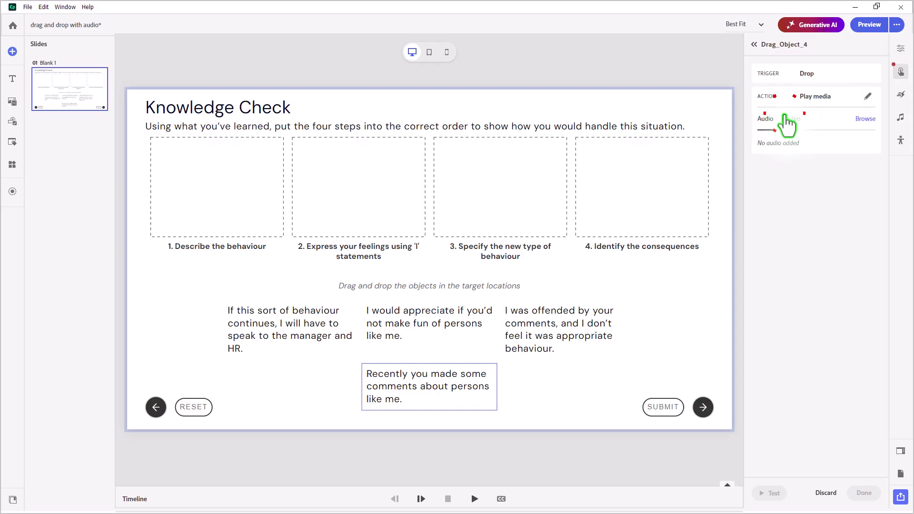
{"action": "left_click", "coordinate": [865, 119]}
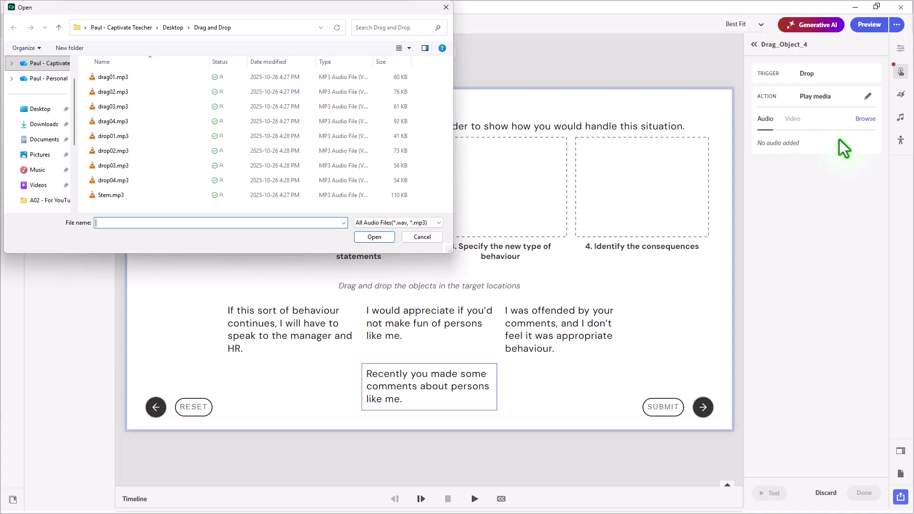
{"action": "left_click", "coordinate": [116, 77]}
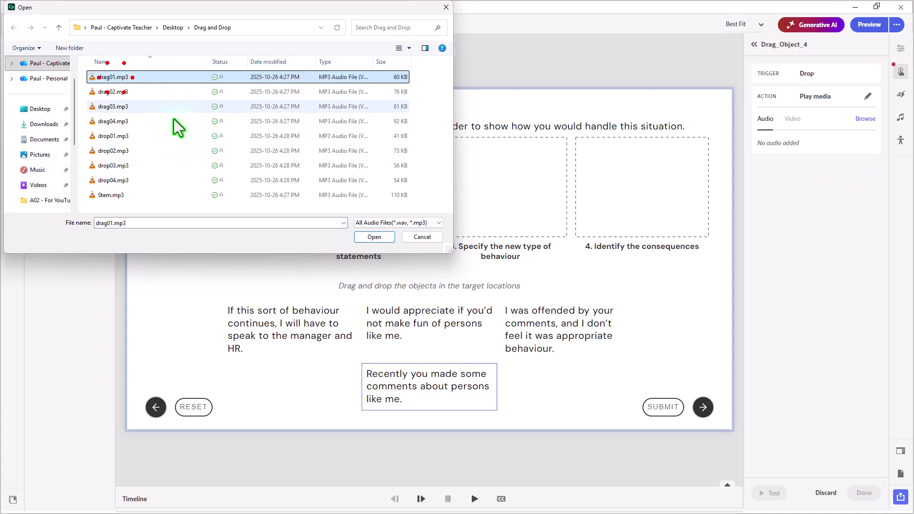
{"action": "left_click", "coordinate": [374, 237]}
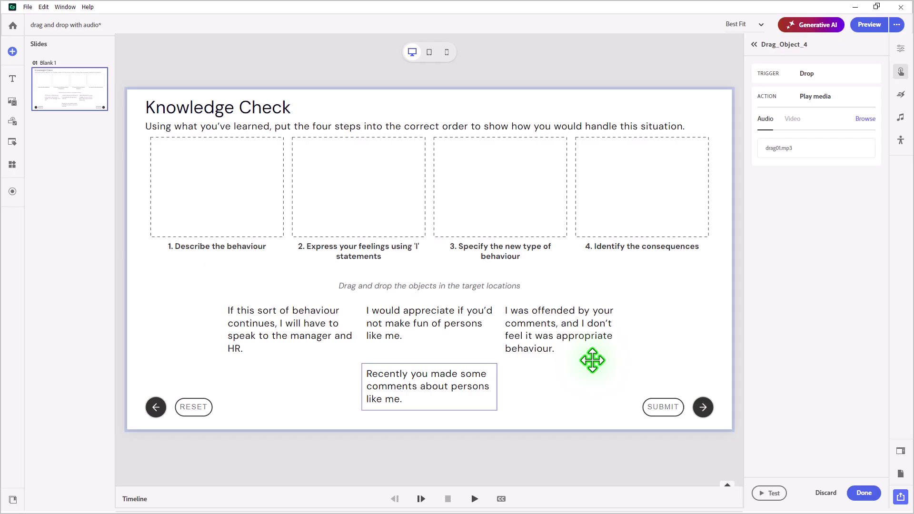
{"action": "left_click", "coordinate": [591, 357]}
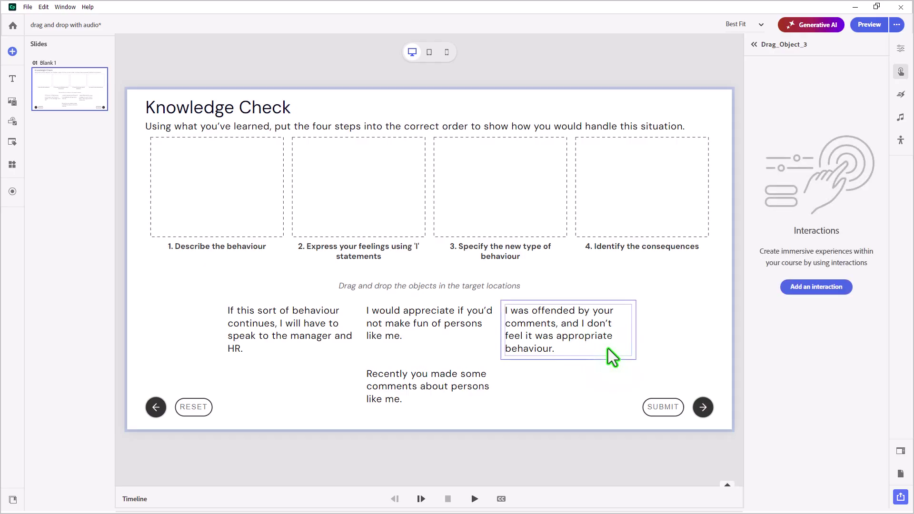
Give the 'feeling offended' drag object a Drop interaction that plays drag02.mp3
{"action": "left_click", "coordinate": [823, 288]}
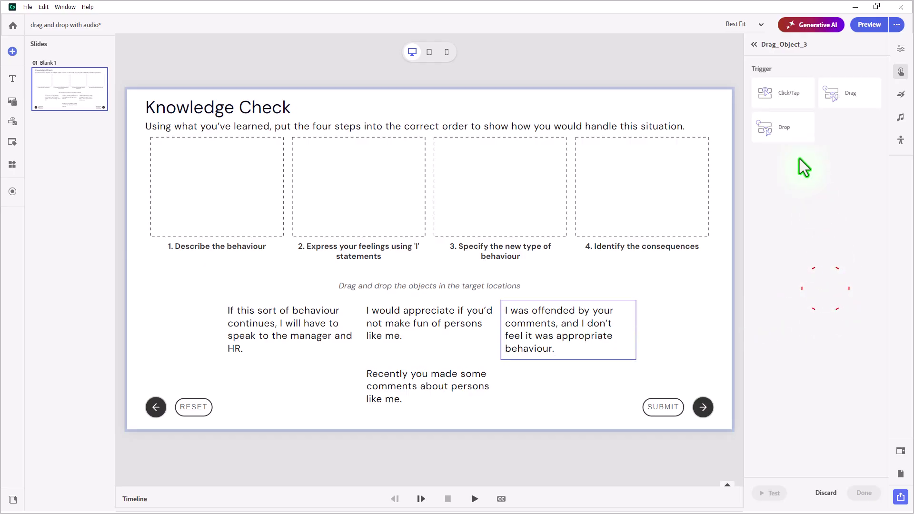
{"action": "left_click", "coordinate": [790, 136]}
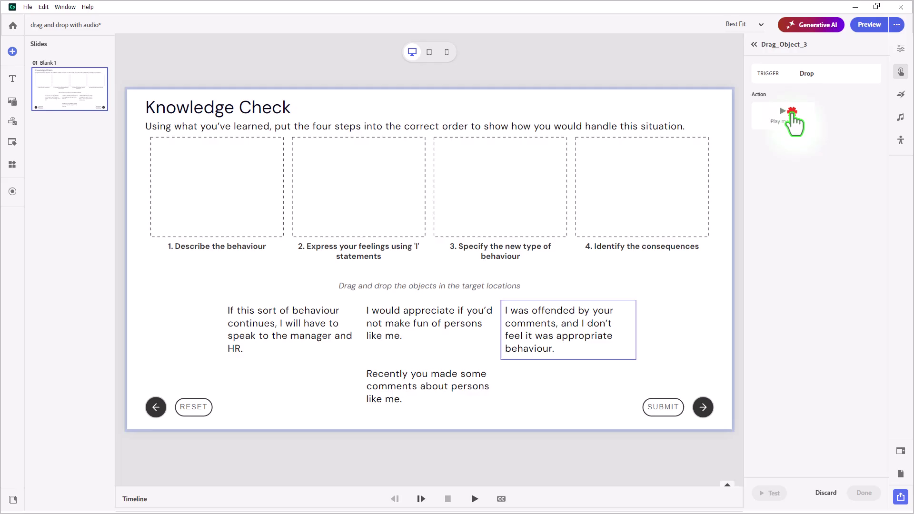
{"action": "left_click", "coordinate": [791, 123]}
{"action": "left_click", "coordinate": [862, 120]}
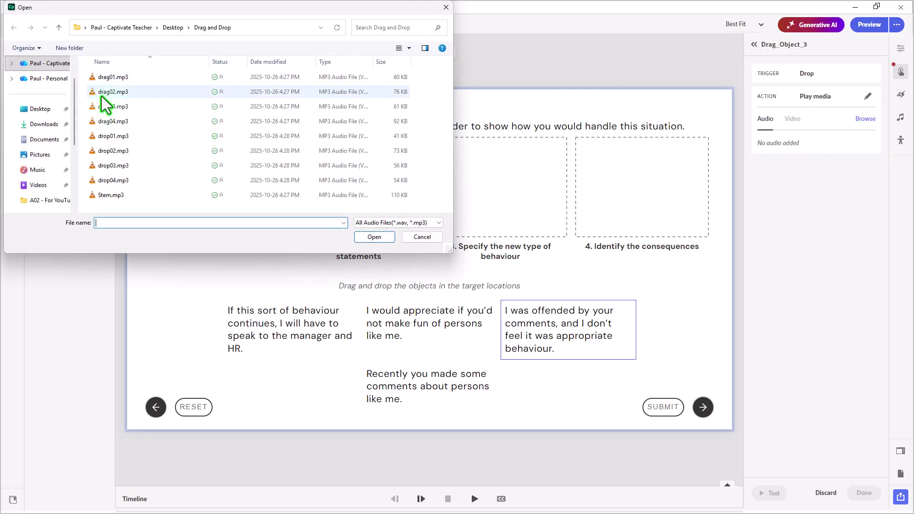
{"action": "left_click", "coordinate": [108, 93]}
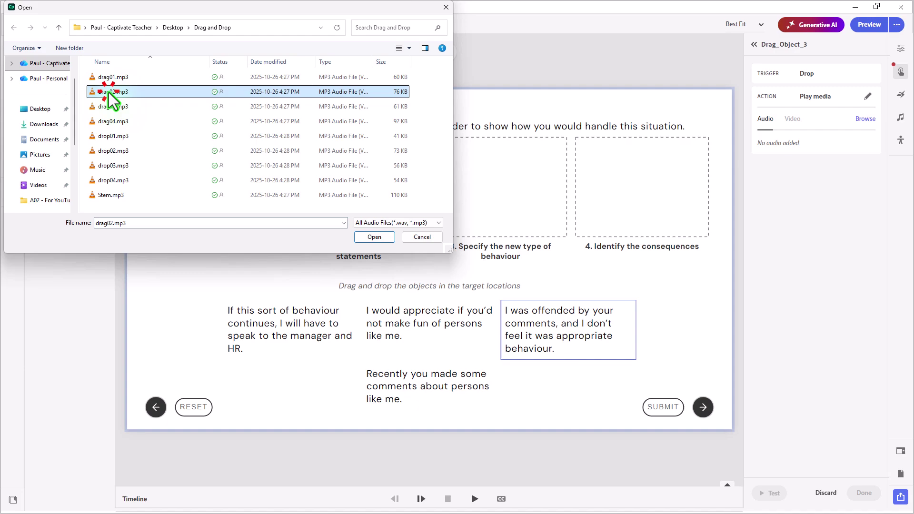
{"action": "left_click", "coordinate": [371, 237]}
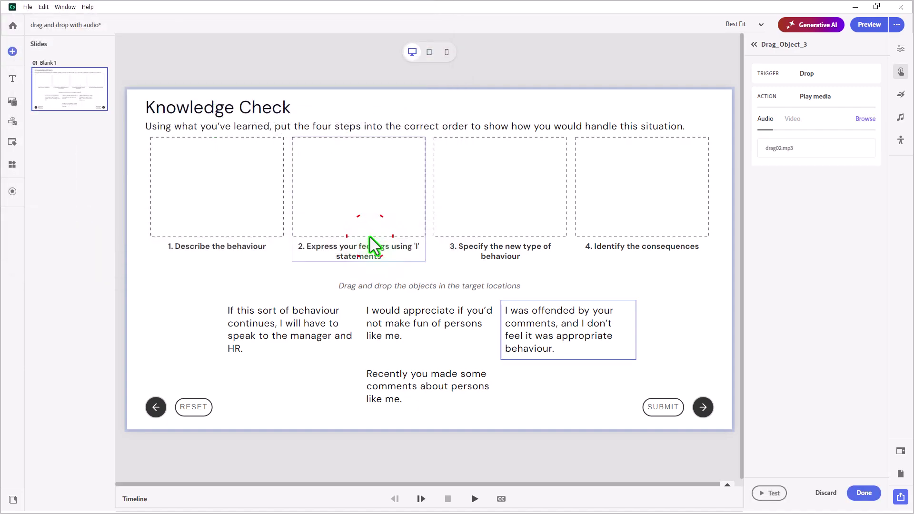
Give Drag_Object_2, 'don't make fun of persons like me', a Drop interaction playing drag03.mp3
{"action": "left_click", "coordinate": [474, 345]}
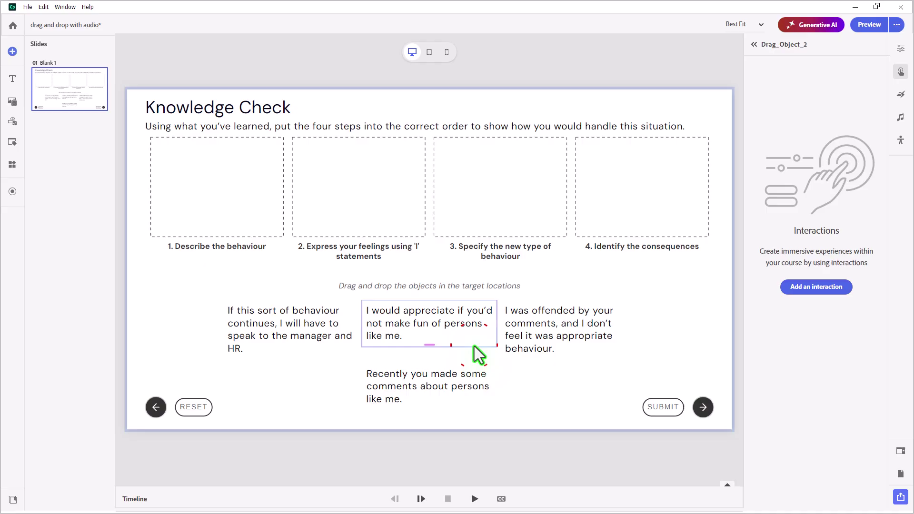
{"action": "left_click", "coordinate": [816, 287]}
{"action": "left_click", "coordinate": [785, 128]}
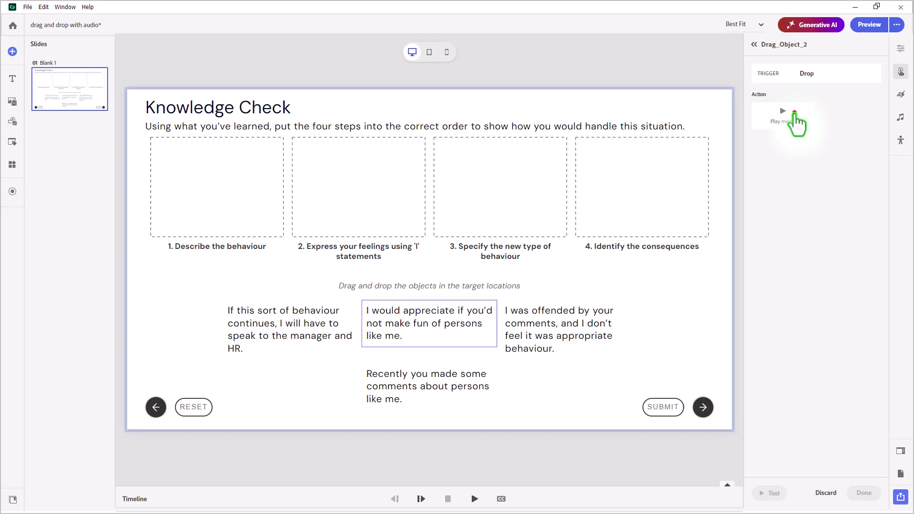
{"action": "left_click", "coordinate": [790, 124]}
{"action": "left_click", "coordinate": [859, 119]}
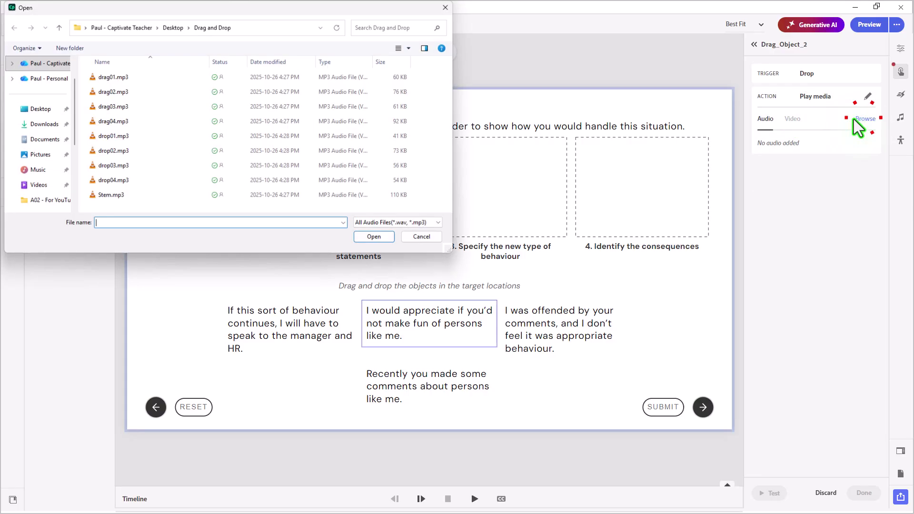
{"action": "left_click", "coordinate": [123, 107]}
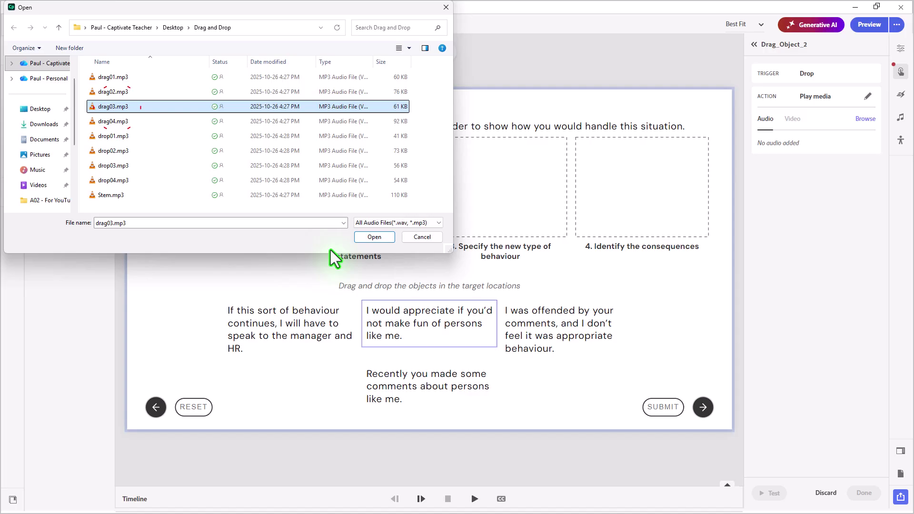
{"action": "left_click", "coordinate": [367, 237]}
{"action": "left_click", "coordinate": [316, 351]}
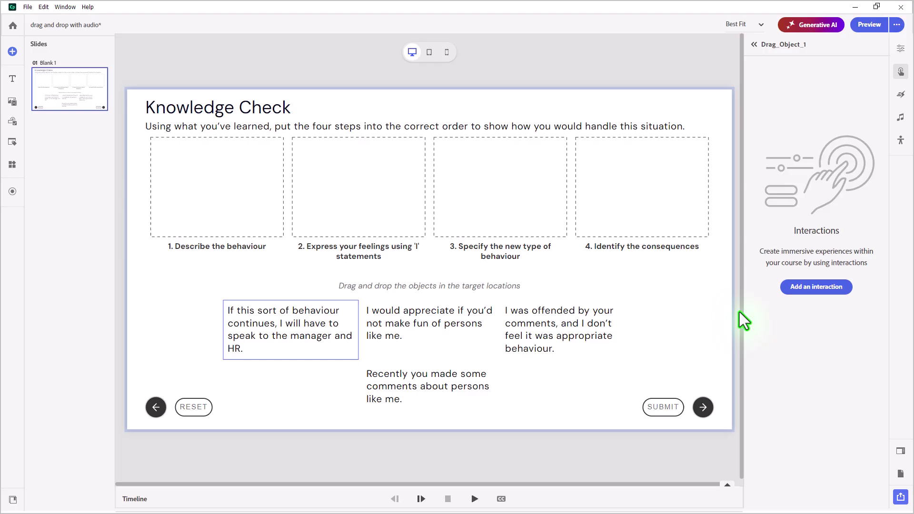
Add a Drop interaction playing drag04.mp3 to Drag_Object_1, the manager-and-HR warning
{"action": "left_click", "coordinate": [821, 289]}
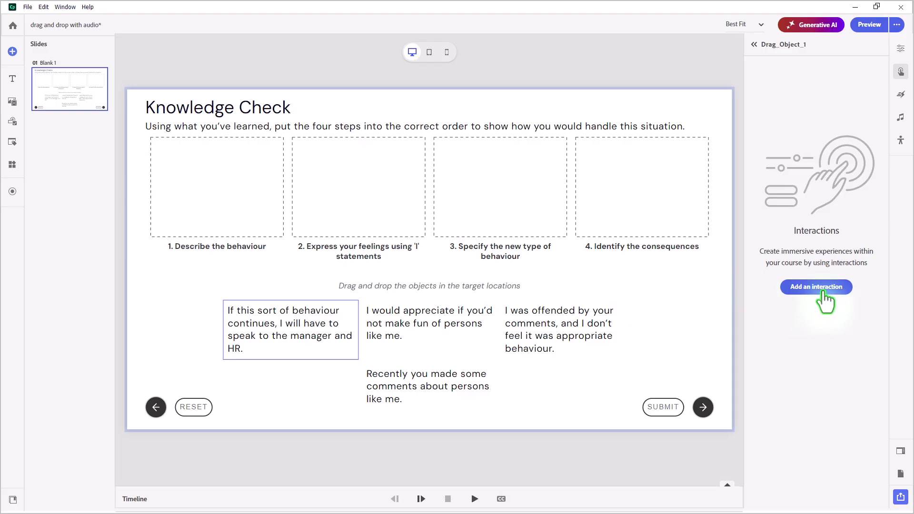
{"action": "left_click", "coordinate": [823, 289]}
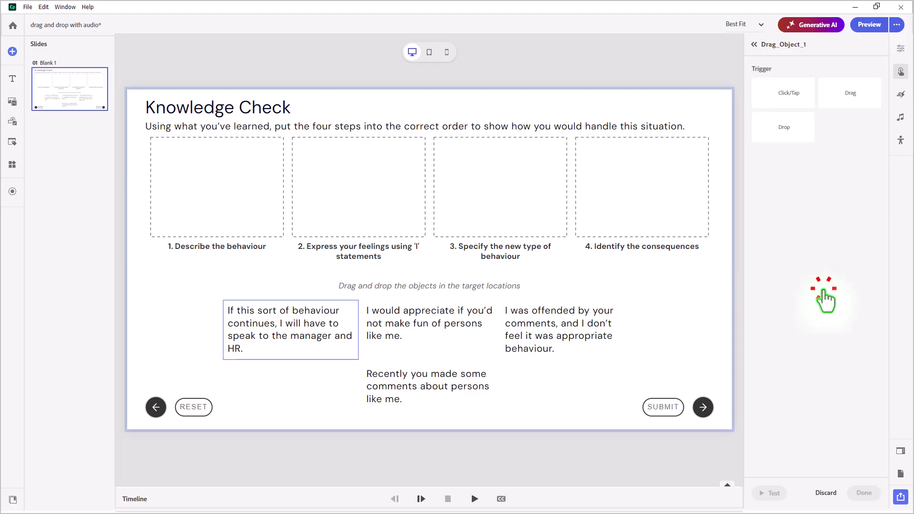
{"action": "left_click", "coordinate": [786, 131]}
{"action": "left_click", "coordinate": [790, 132]}
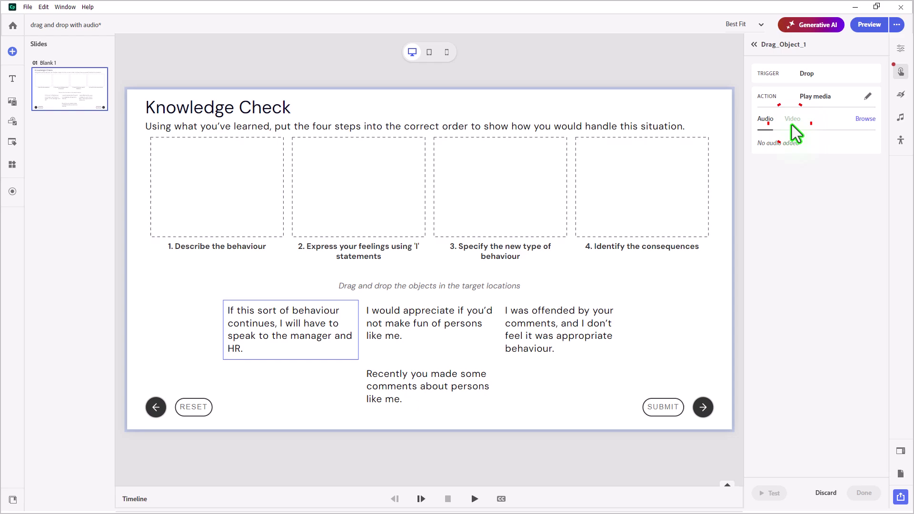
{"action": "left_click", "coordinate": [865, 119]}
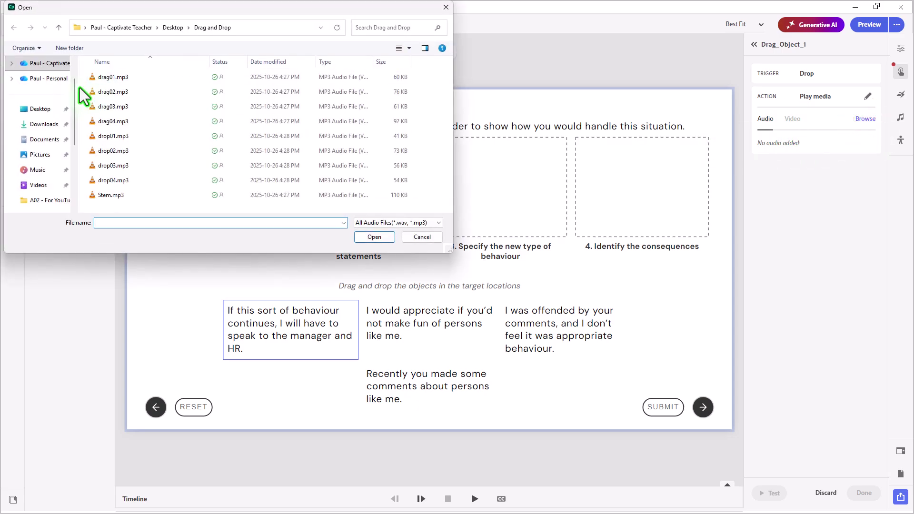
{"action": "left_click", "coordinate": [120, 122]}
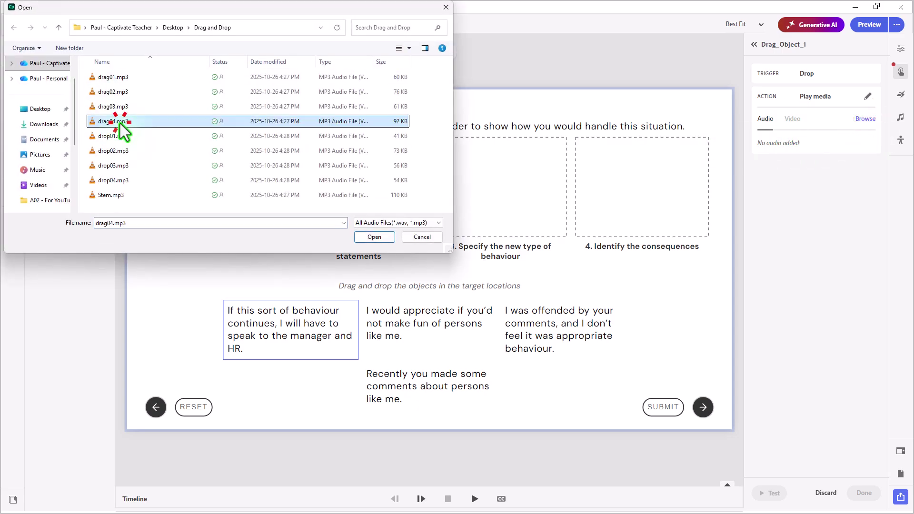
{"action": "left_click", "coordinate": [370, 237]}
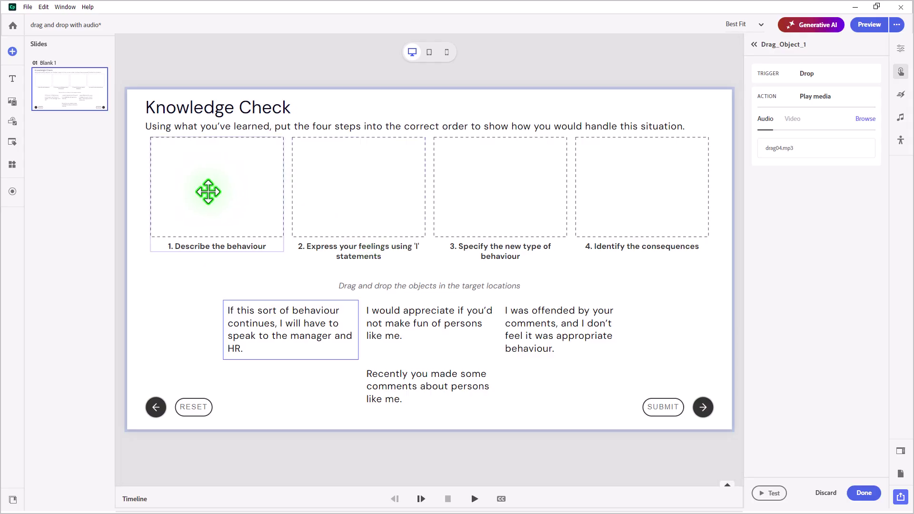
{"action": "left_click", "coordinate": [207, 192]}
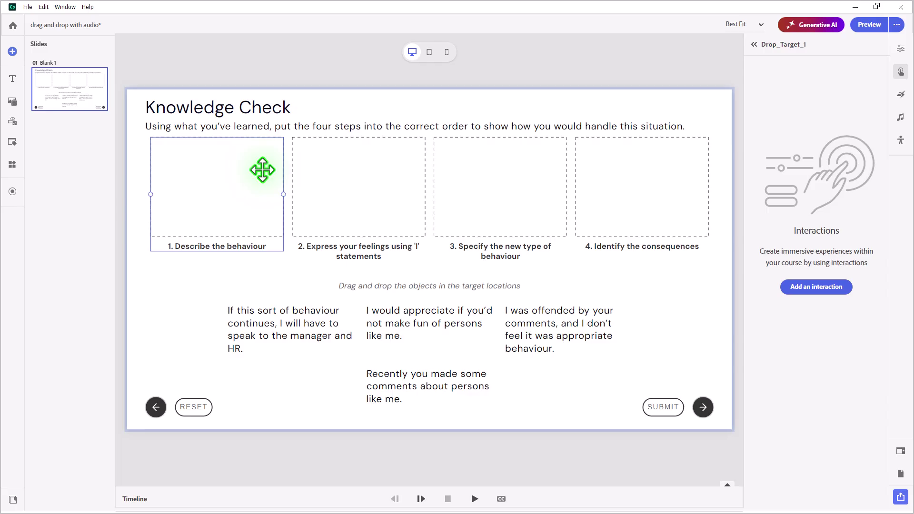
Give Drop_Target_1, 'Describe the behaviour', a Drag over interaction playing drop01.mp3
{"action": "left_click", "coordinate": [820, 288]}
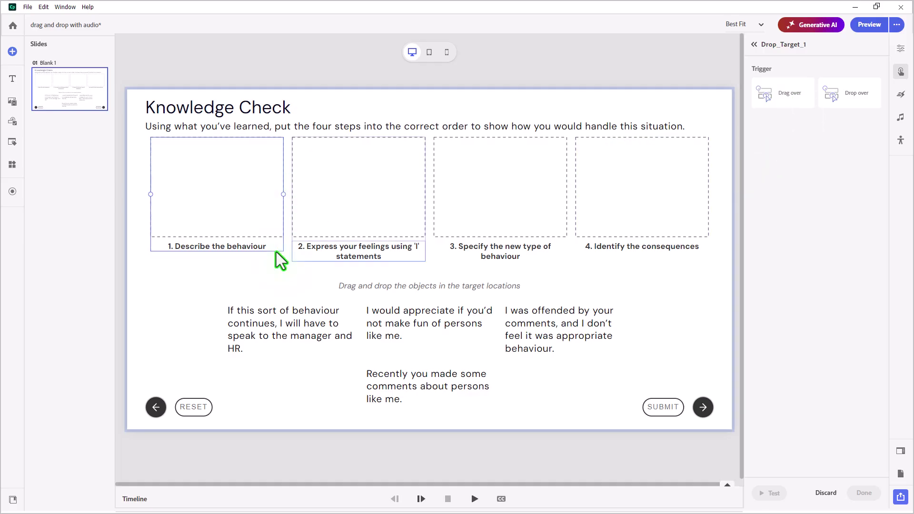
{"action": "left_click", "coordinate": [783, 98]}
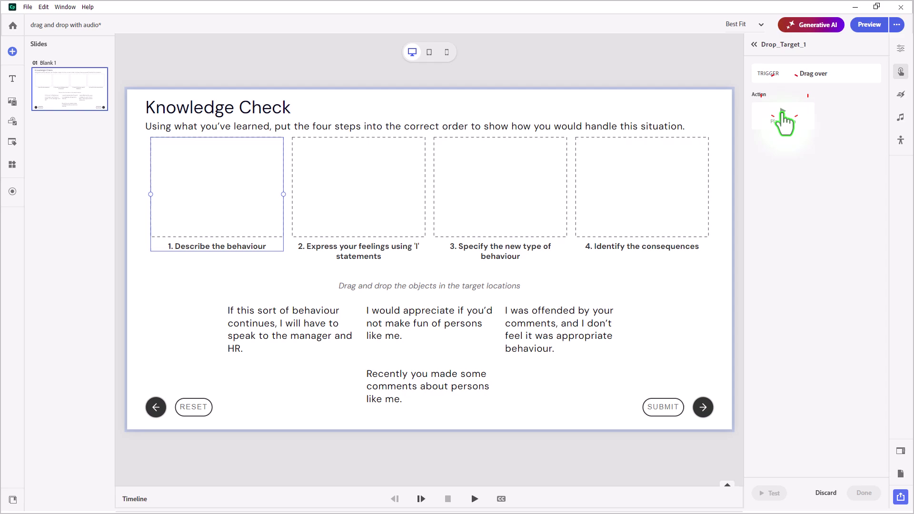
{"action": "left_click", "coordinate": [865, 119]}
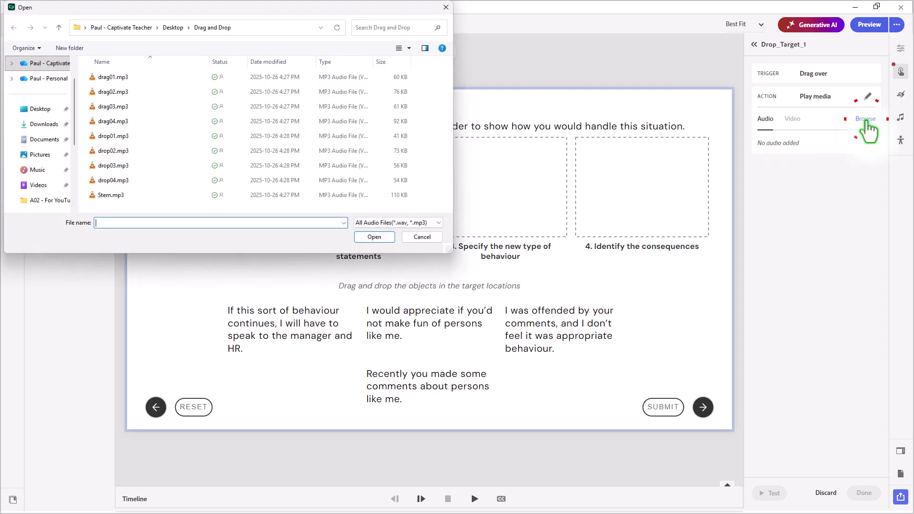
{"action": "left_click", "coordinate": [109, 137]}
{"action": "left_click", "coordinate": [371, 238]}
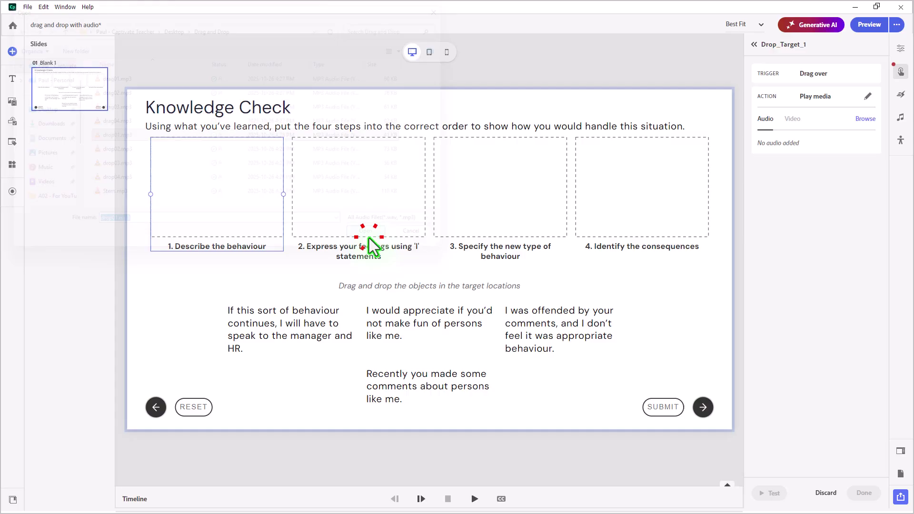
Give Drop_Target_2, 'Express your feelings', a Drag over interaction playing drop02.mp3
{"action": "left_click", "coordinate": [349, 184]}
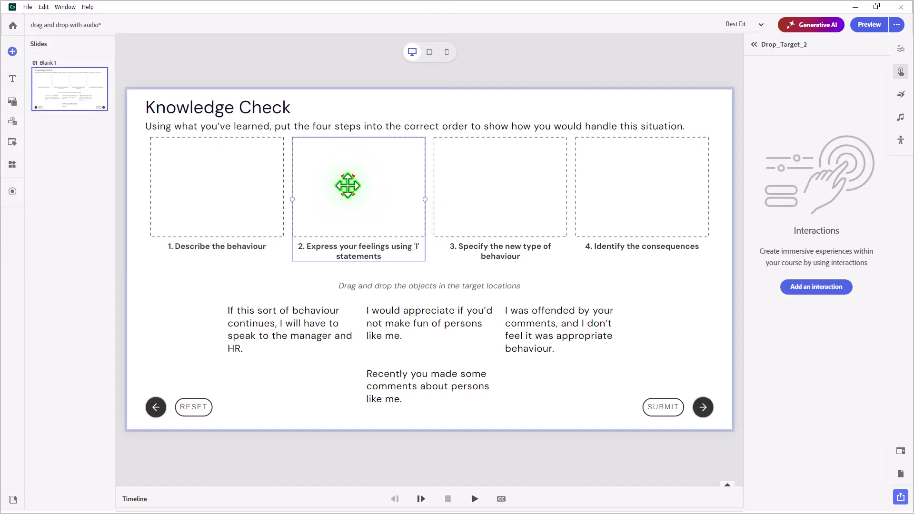
{"action": "left_click", "coordinate": [815, 287]}
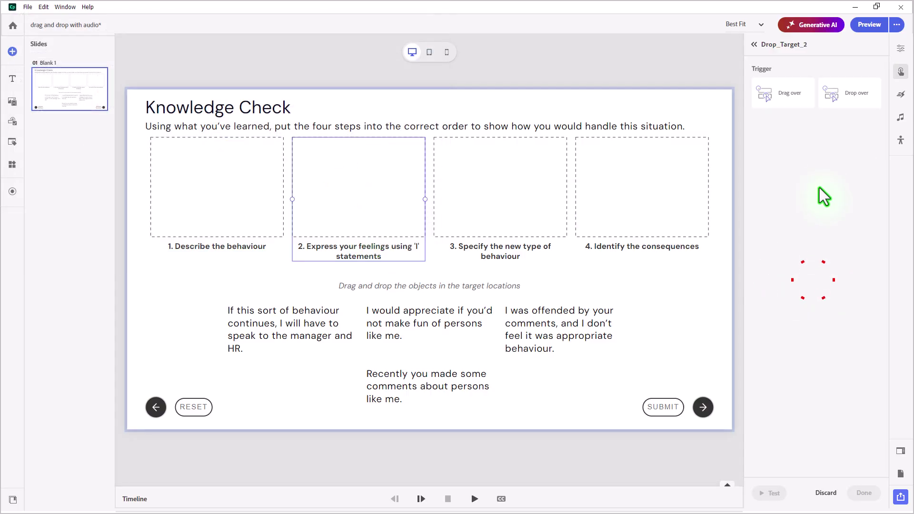
{"action": "left_click", "coordinate": [788, 100]}
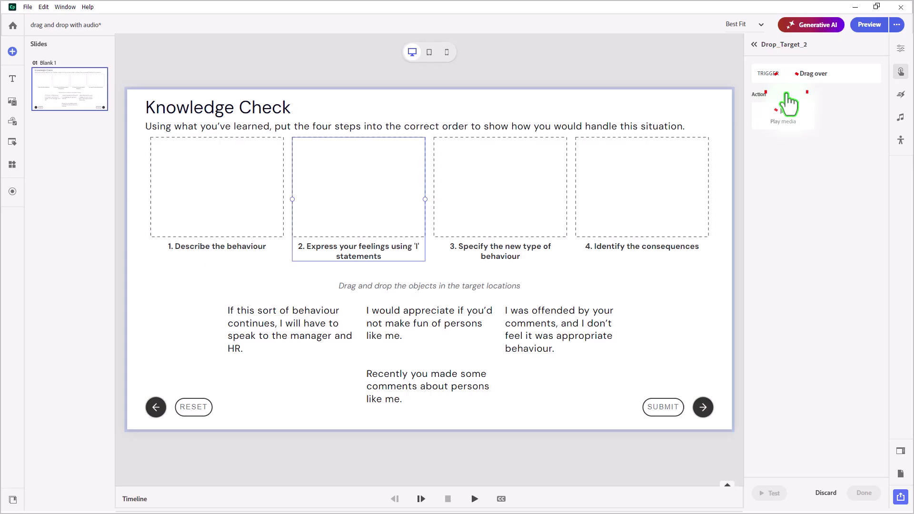
{"action": "left_click", "coordinate": [787, 130]}
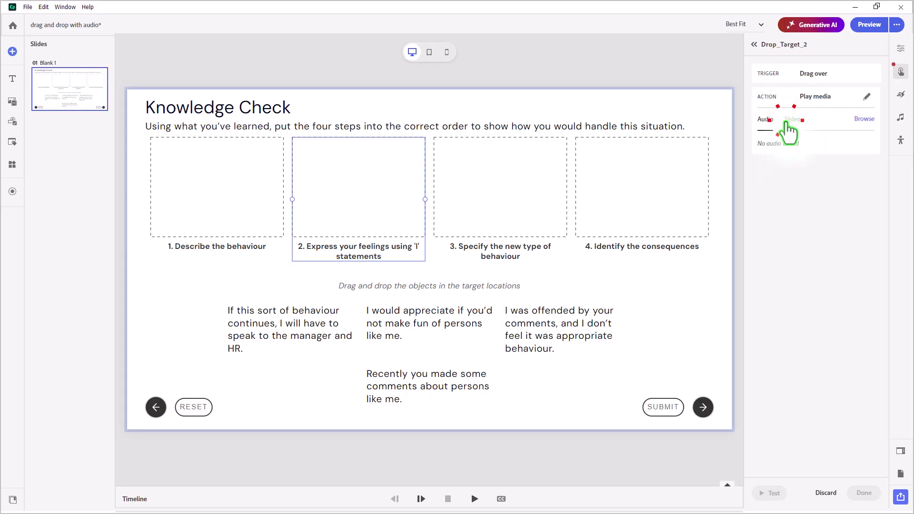
{"action": "left_click", "coordinate": [864, 121]}
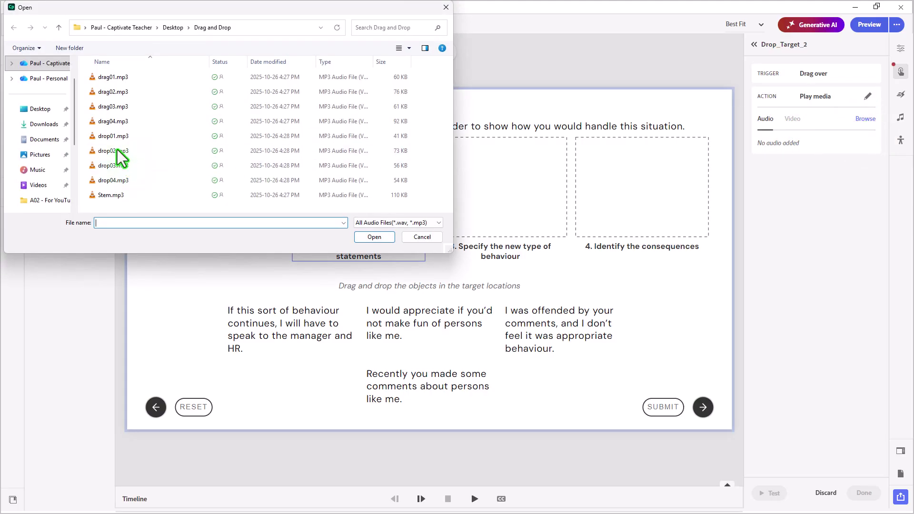
{"action": "left_click", "coordinate": [117, 150]}
{"action": "left_click", "coordinate": [383, 237]}
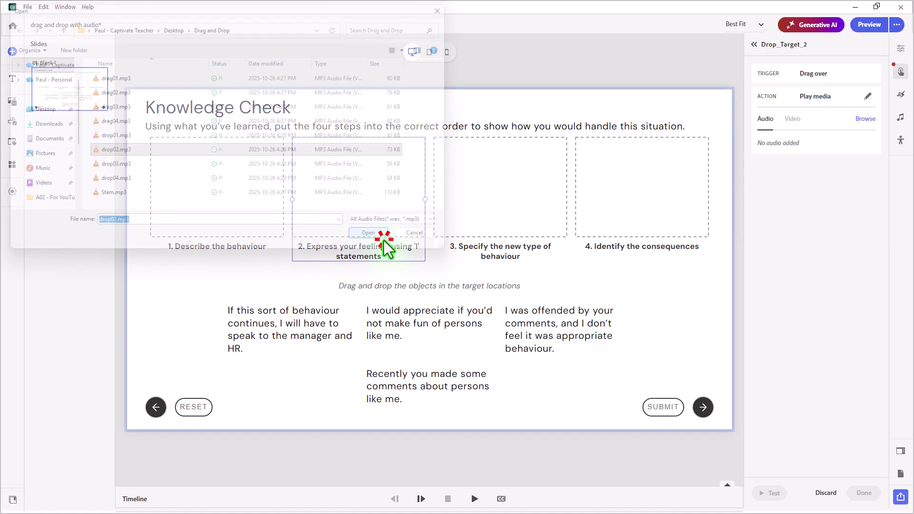
{"action": "left_click", "coordinate": [499, 215]}
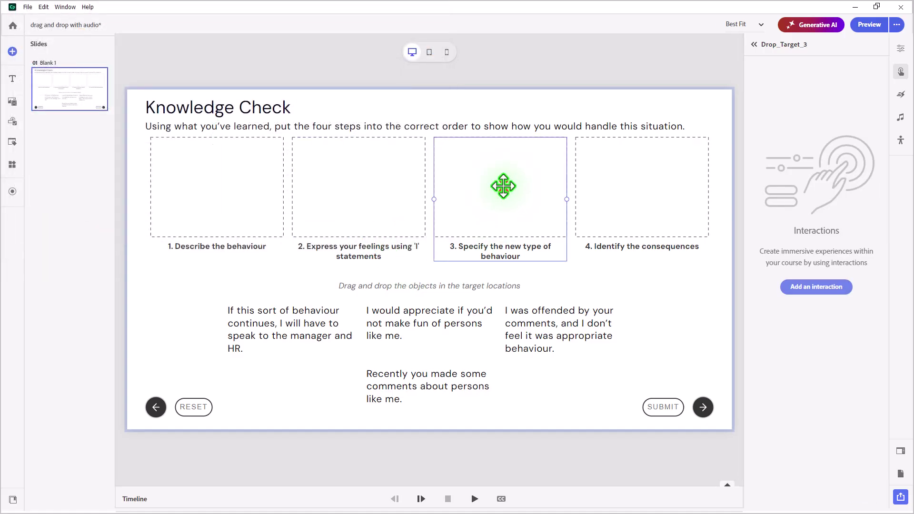
Give Drop_Target_3 a Drag over interaction that plays drop03.mp3
{"action": "left_click", "coordinate": [828, 287]}
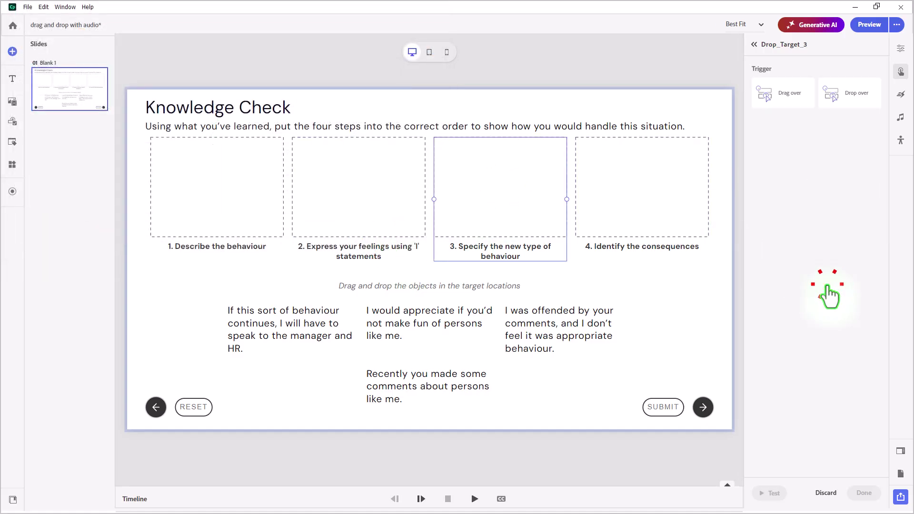
{"action": "left_click", "coordinate": [783, 95]}
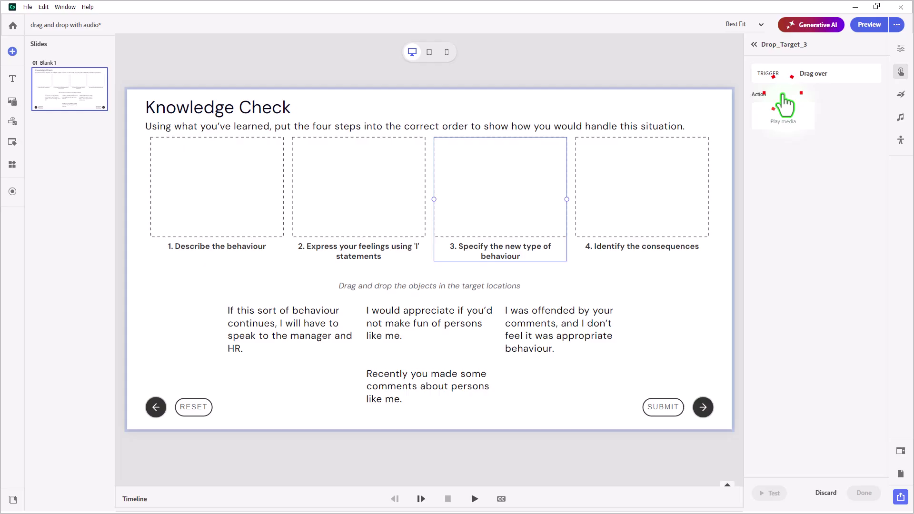
{"action": "left_click", "coordinate": [782, 116]}
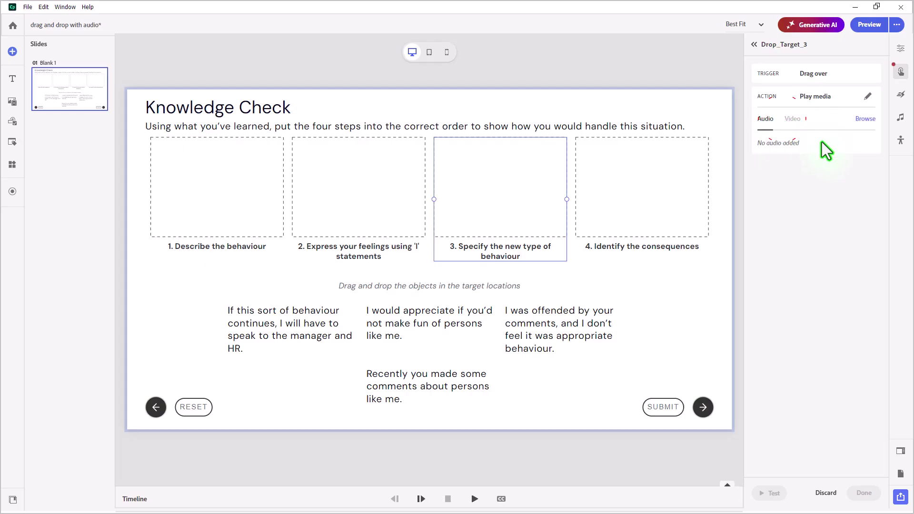
{"action": "left_click", "coordinate": [860, 120]}
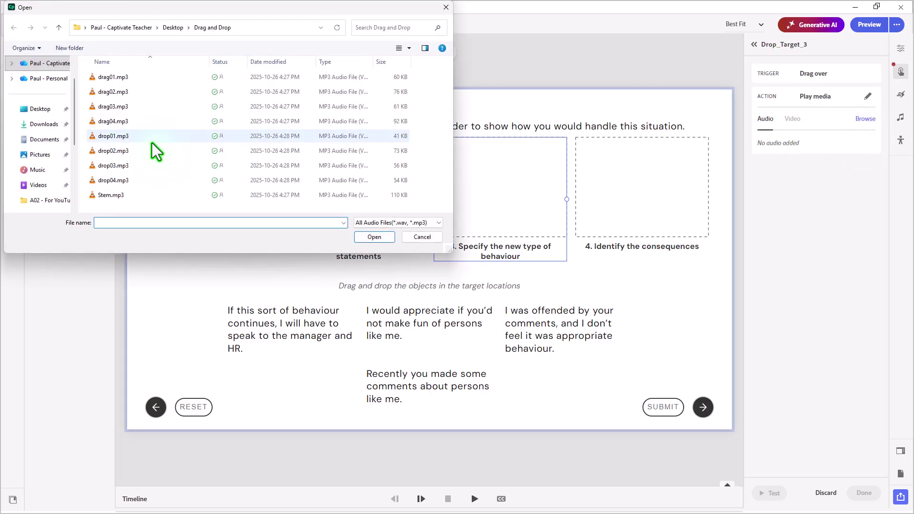
{"action": "left_click", "coordinate": [114, 164]}
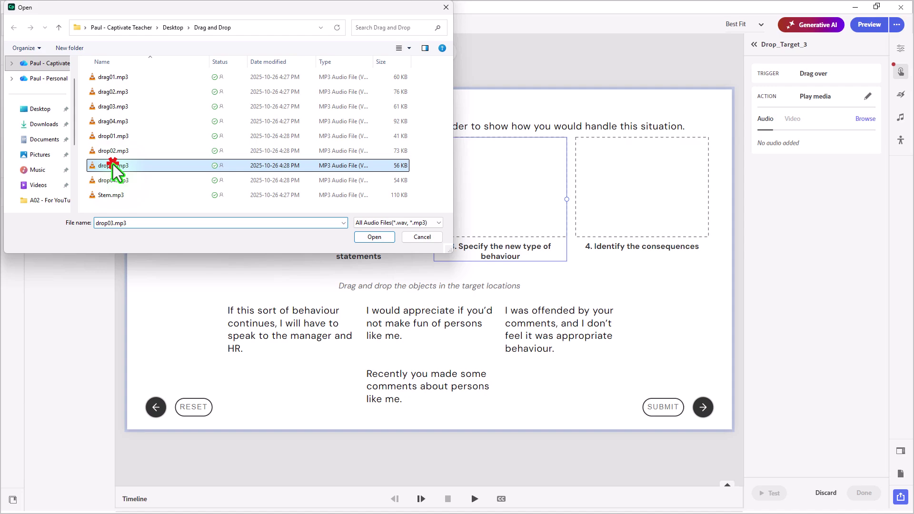
{"action": "left_click", "coordinate": [372, 237]}
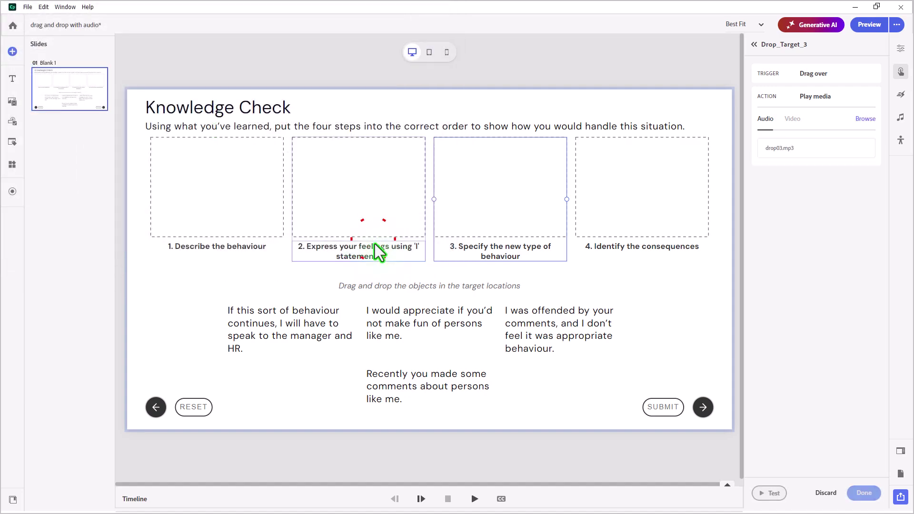
Give Drop_Target_4 a Drag over interaction that plays drop04.mp3
{"action": "left_click", "coordinate": [624, 184]}
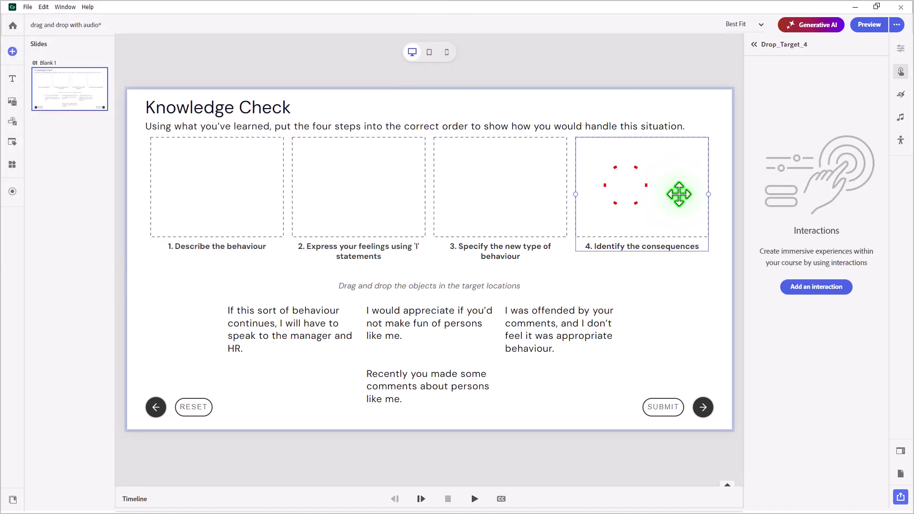
{"action": "left_click", "coordinate": [818, 288]}
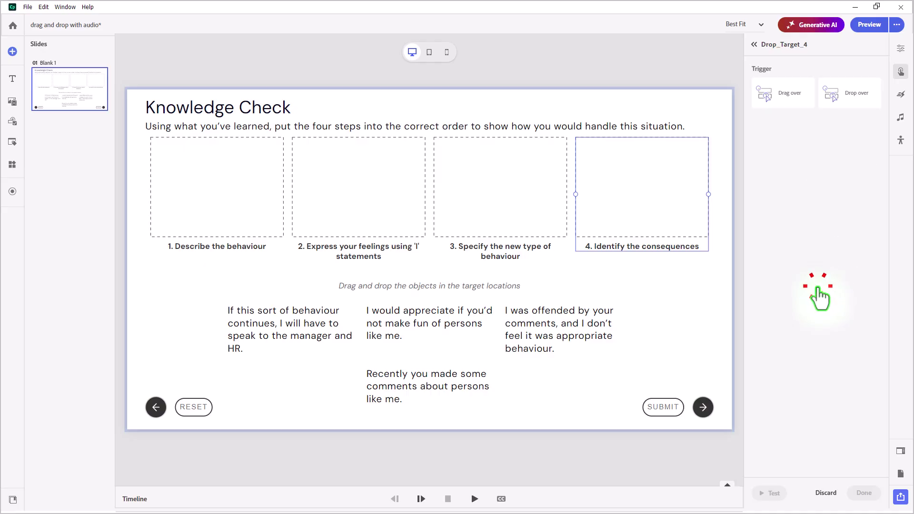
{"action": "left_click", "coordinate": [790, 105]}
{"action": "left_click", "coordinate": [785, 125]}
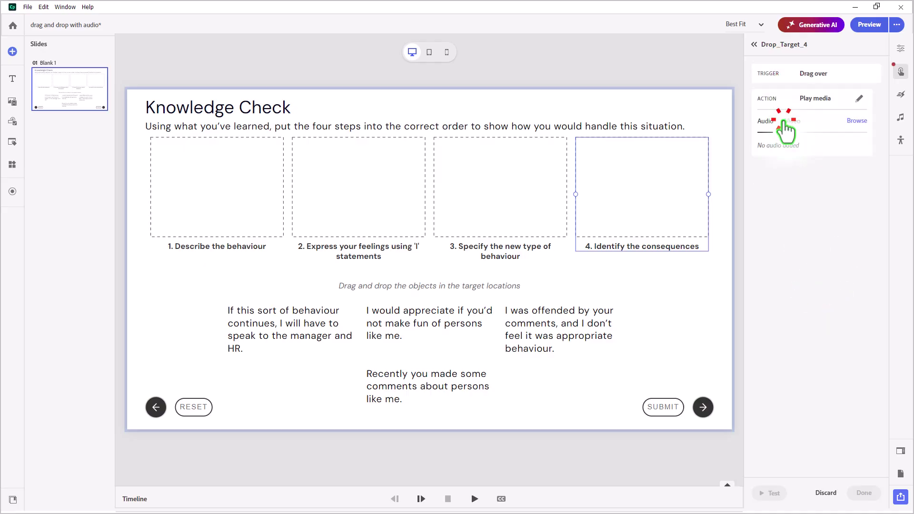
{"action": "left_click", "coordinate": [866, 119]}
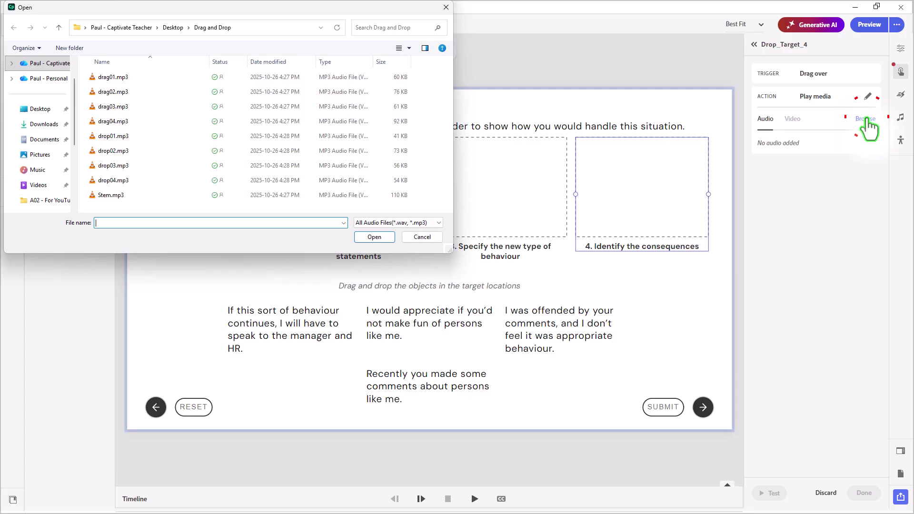
{"action": "left_click", "coordinate": [114, 180]}
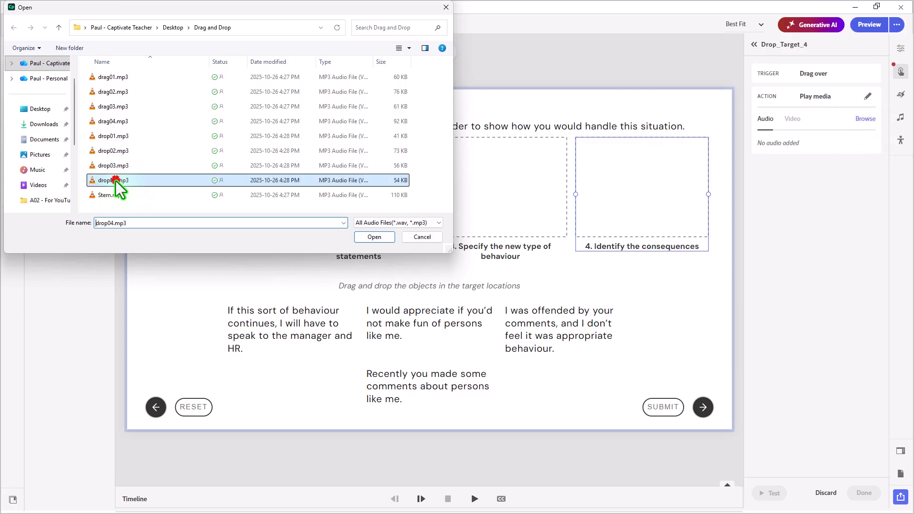
{"action": "left_click", "coordinate": [386, 237]}
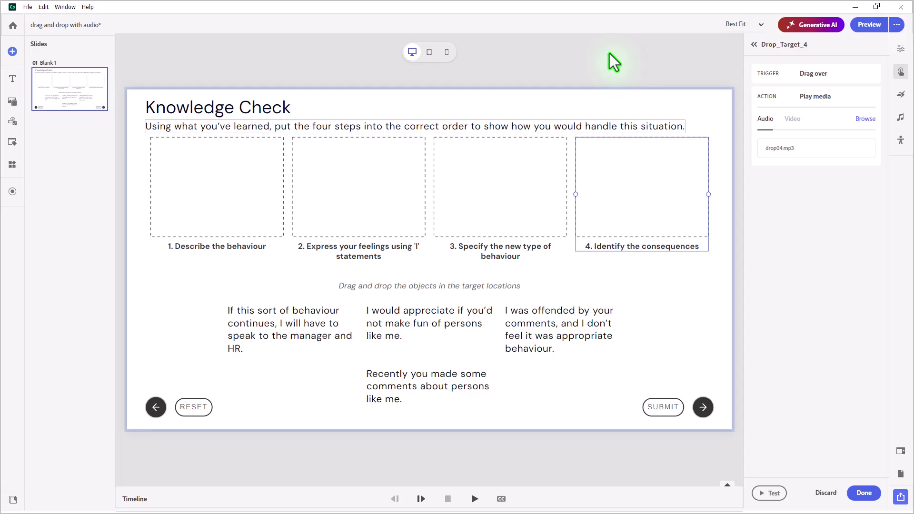
Preview the slide and drop the 'recent comments' and 'offended' statements into targets 1 and 2
{"action": "left_click", "coordinate": [868, 28]}
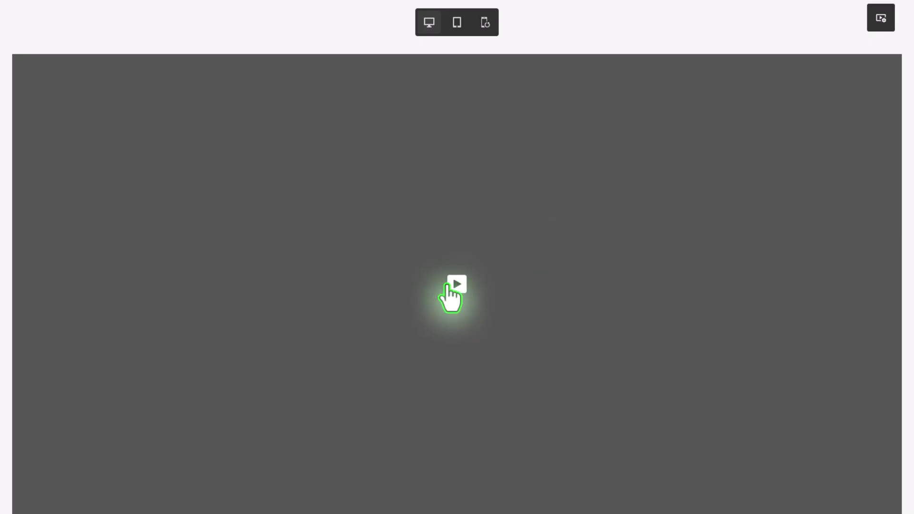
{"action": "left_click", "coordinate": [449, 286]}
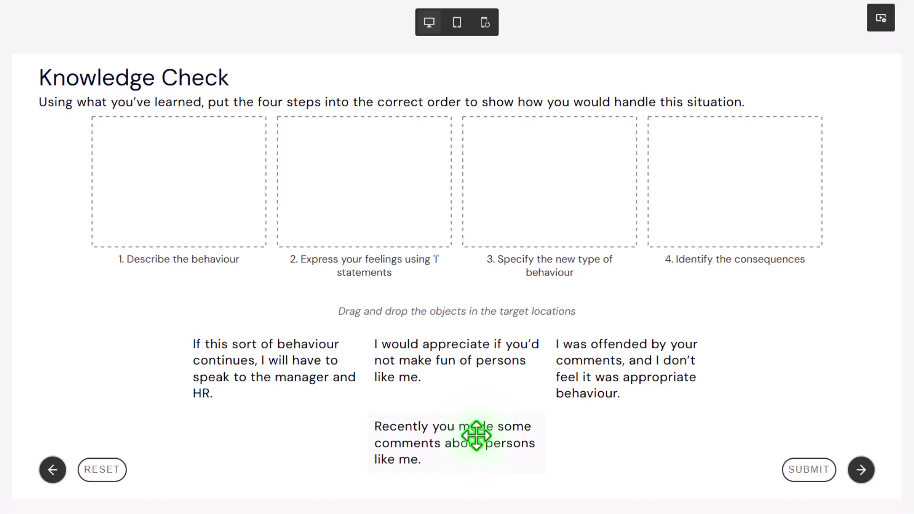
{"action": "left_click_drag", "start_coordinate": [476, 435], "coordinate": [176, 181]}
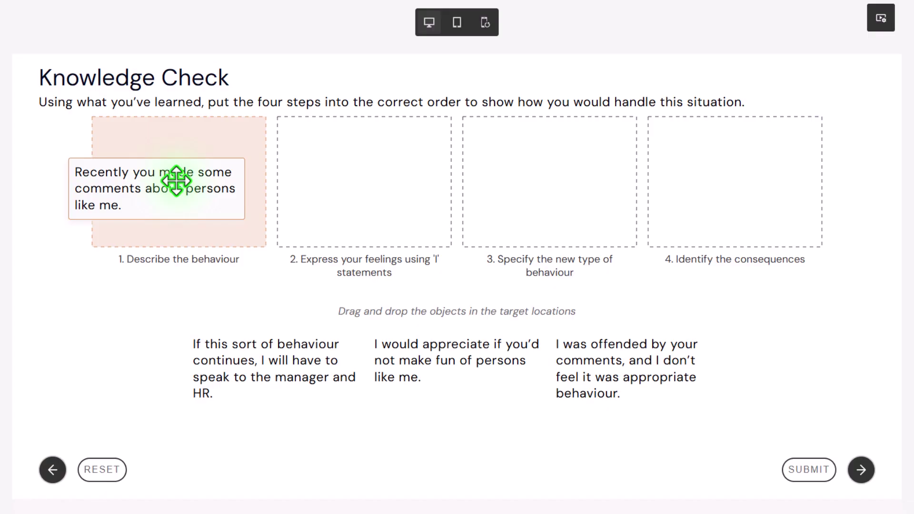
{"action": "left_click_drag", "start_coordinate": [176, 181], "coordinate": [176, 180]}
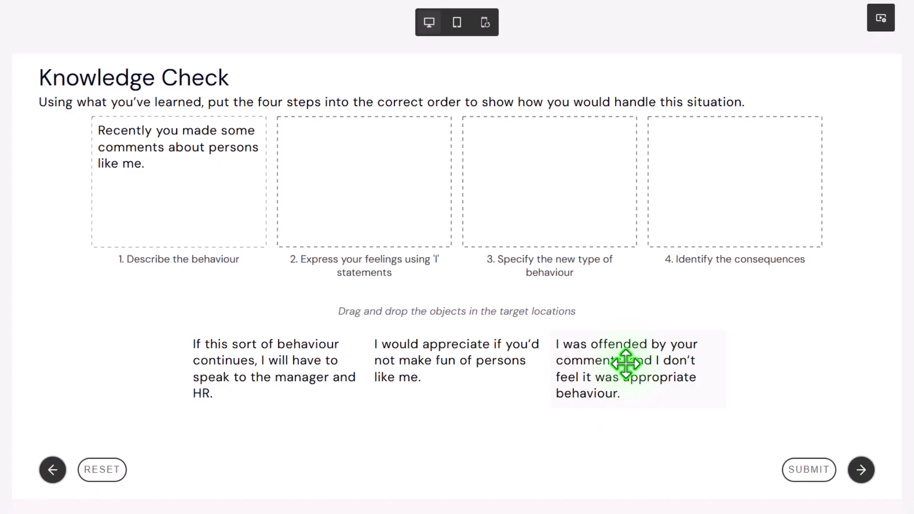
{"action": "left_click_drag", "start_coordinate": [626, 363], "coordinate": [362, 189]}
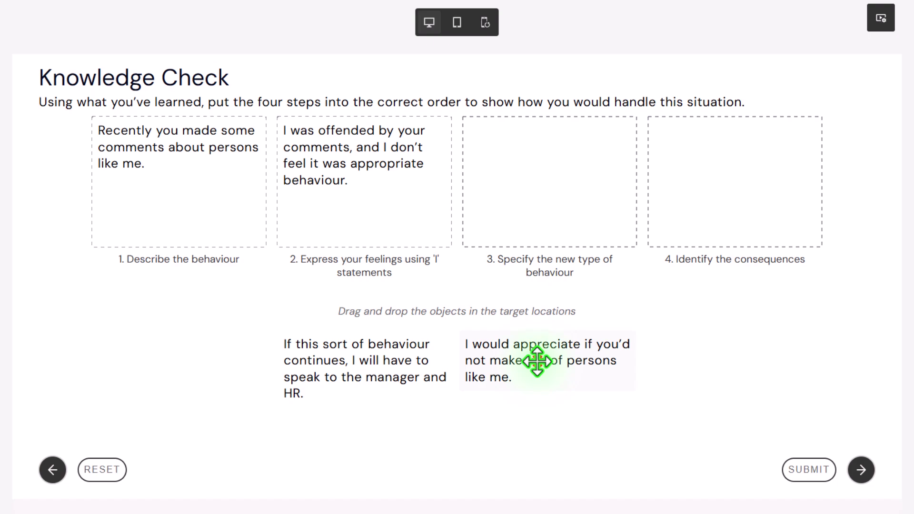
Drop 'I would appreciate…' into target 3 and the manager-and-HR warning into target 4
{"action": "left_click_drag", "start_coordinate": [537, 361], "coordinate": [548, 167]}
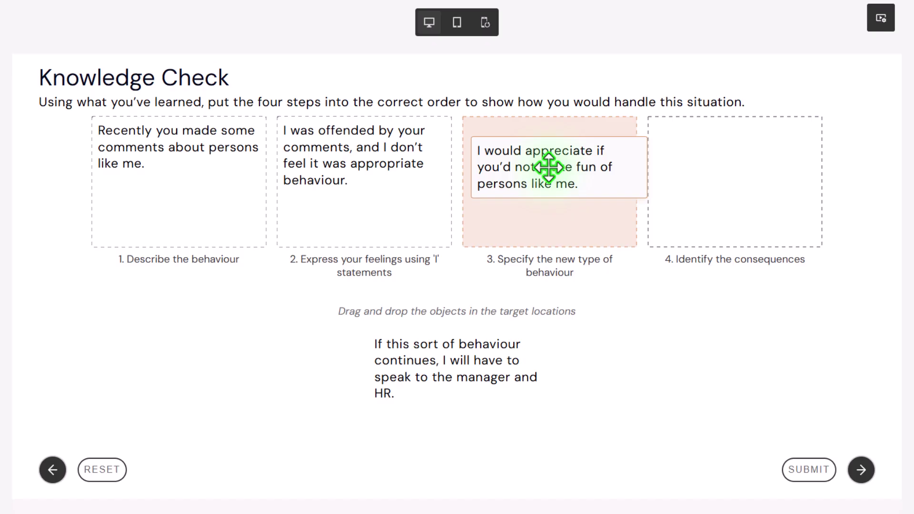
{"action": "left_click_drag", "start_coordinate": [548, 167], "coordinate": [693, 157]}
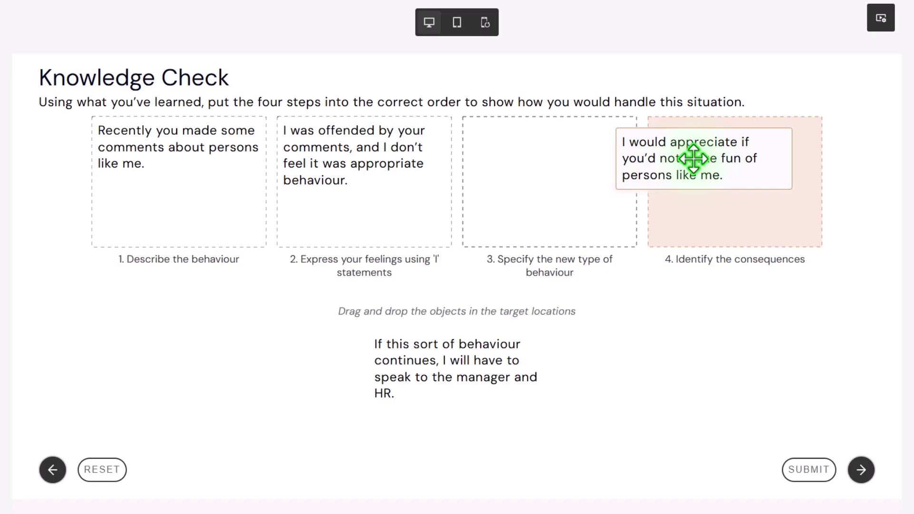
{"action": "left_click_drag", "start_coordinate": [693, 158], "coordinate": [537, 163]}
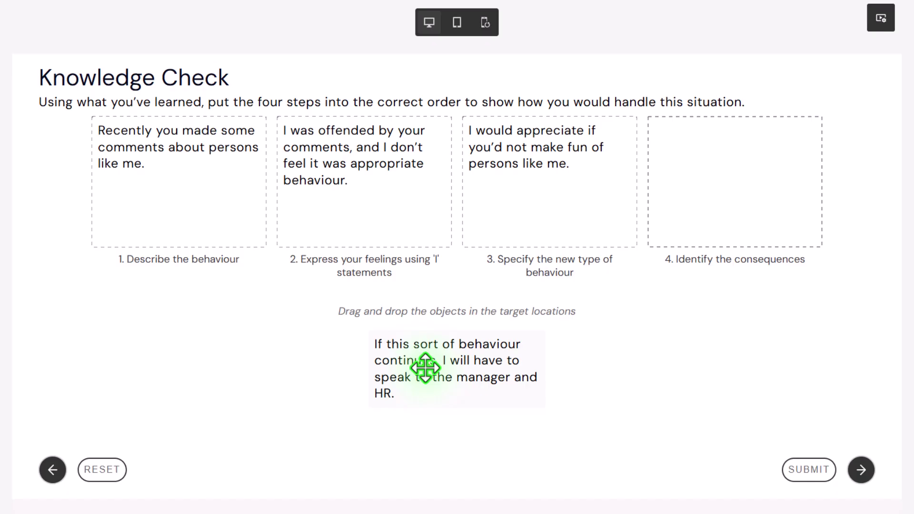
{"action": "left_click_drag", "start_coordinate": [425, 367], "coordinate": [764, 188]}
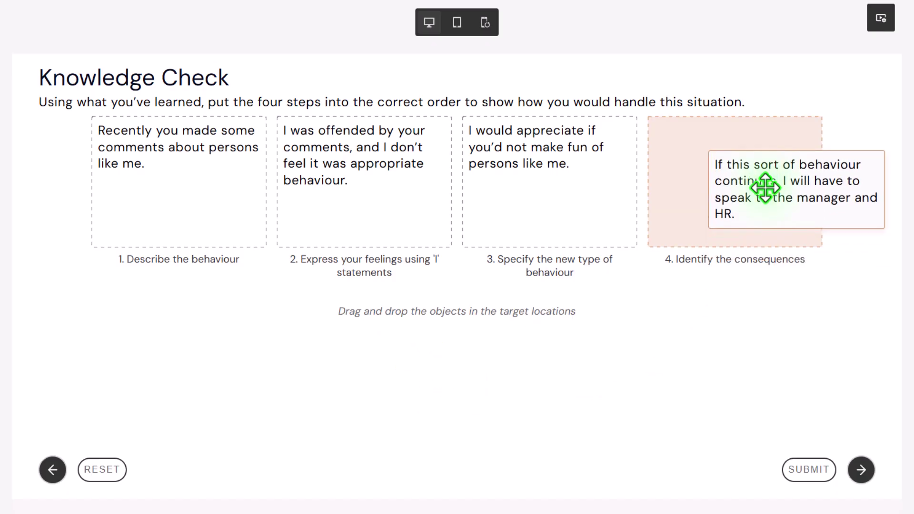
{"action": "left_click_drag", "start_coordinate": [764, 188], "coordinate": [764, 187]}
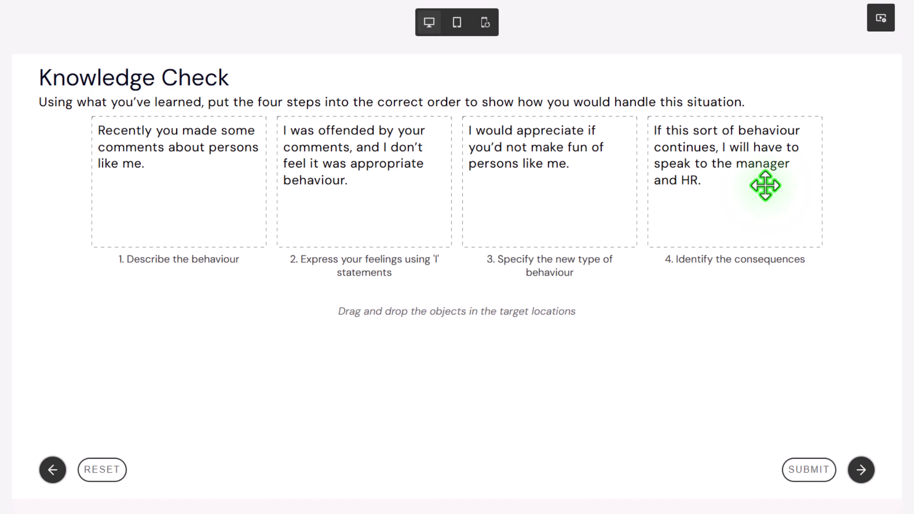